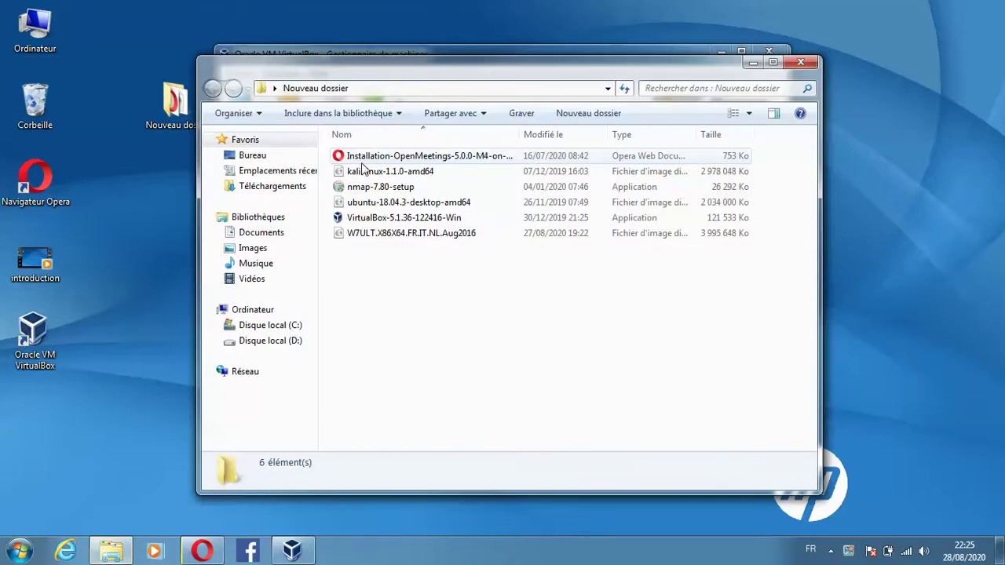
- Minimise the folder containing the ubuntu-18.04.3-desktop-amd64 image and start the openmeeting virtual machine
left_click(393, 202)
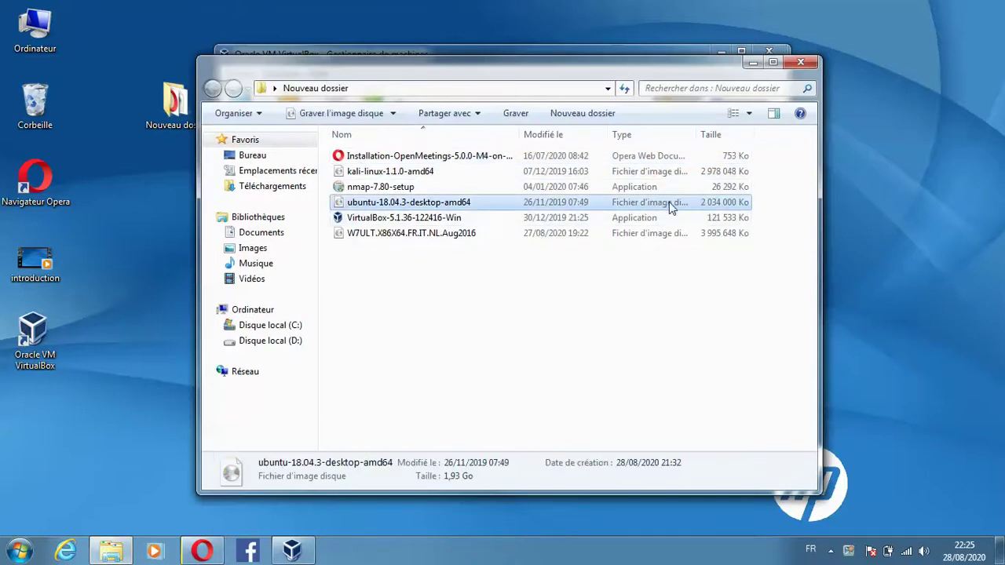
left_click(752, 63)
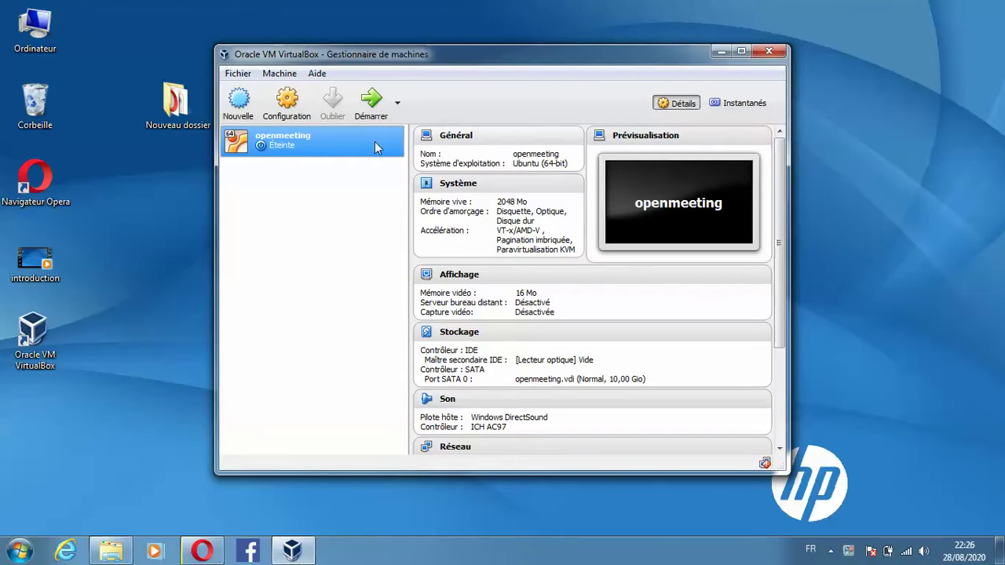
left_click(375, 98)
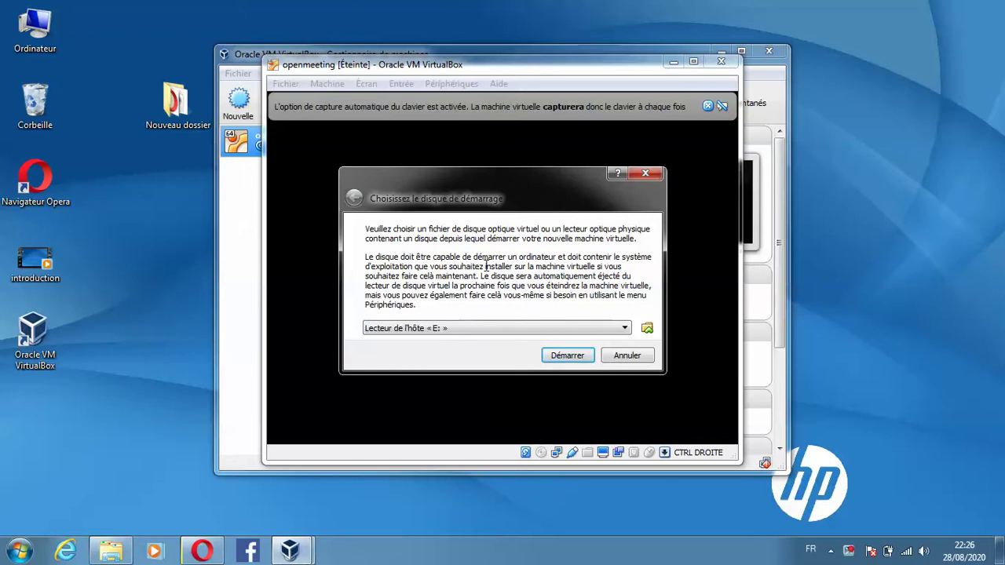
- Choose the ubuntu-18.04.3-desktop-amd64 image from Nouveau dossier on the desktop as the startup disk and boot the machine from it
left_click(649, 328)
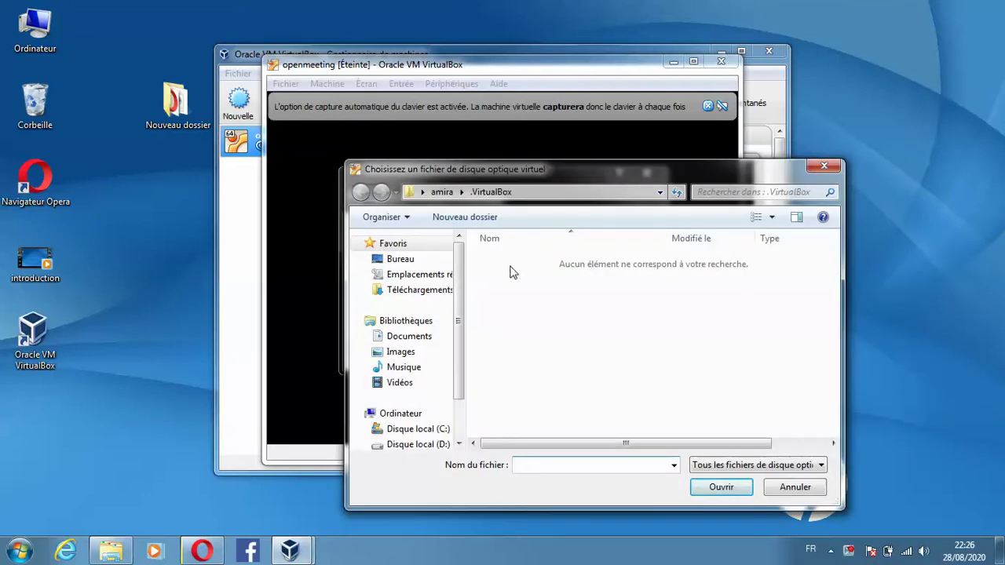
left_click(429, 266)
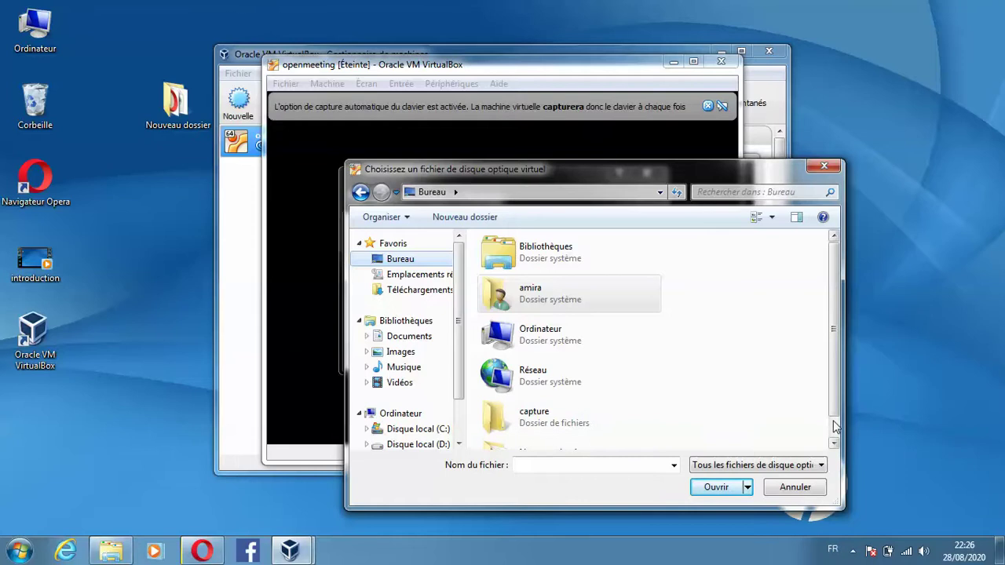
scroll(835, 426, "down", 1)
double_click(600, 425)
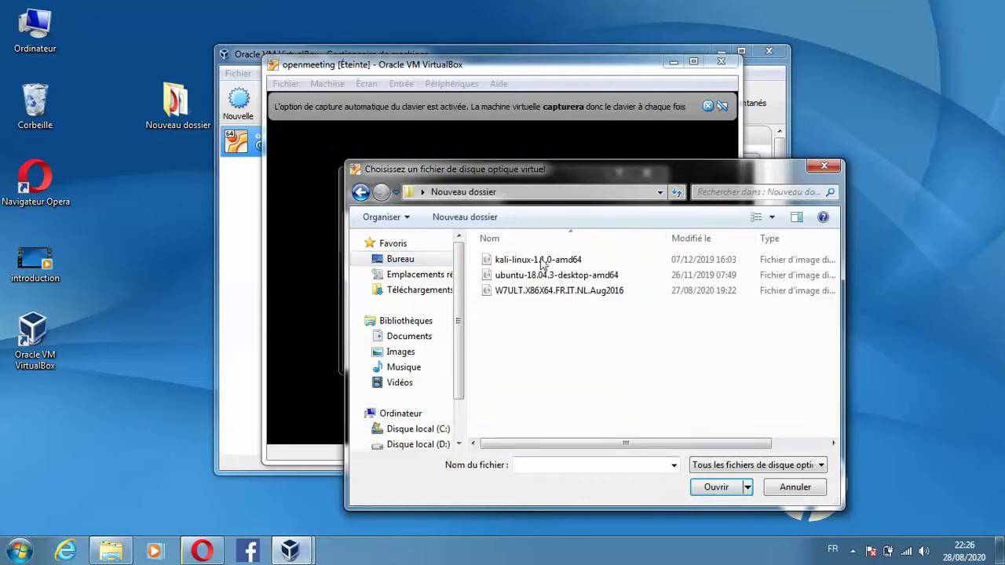
left_click(529, 280)
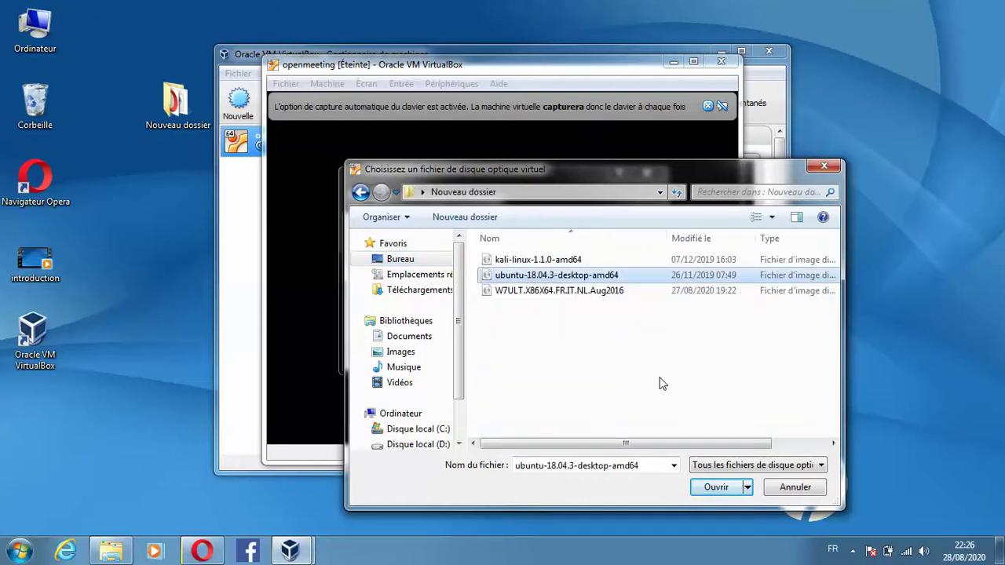
left_click(724, 490)
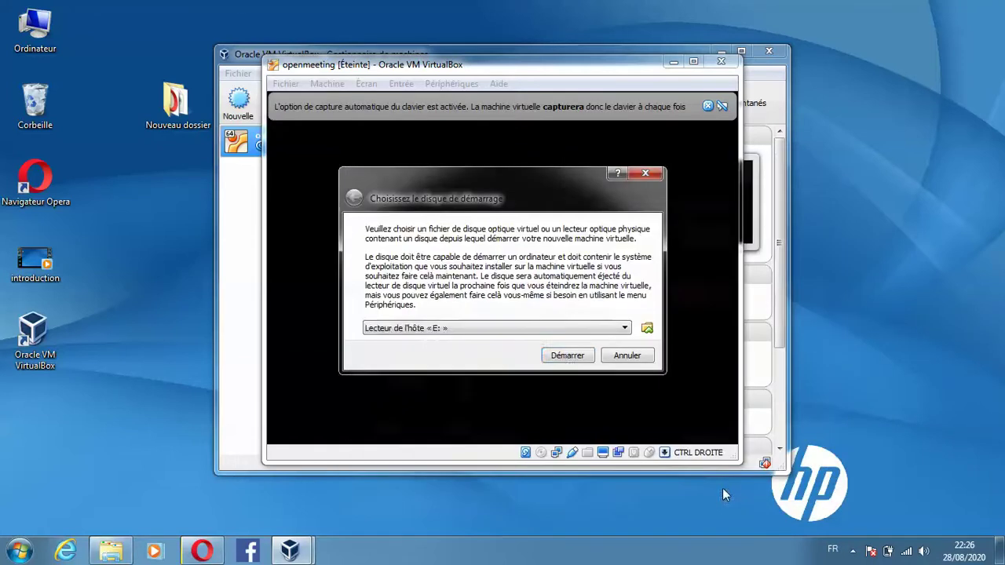
left_click(577, 358)
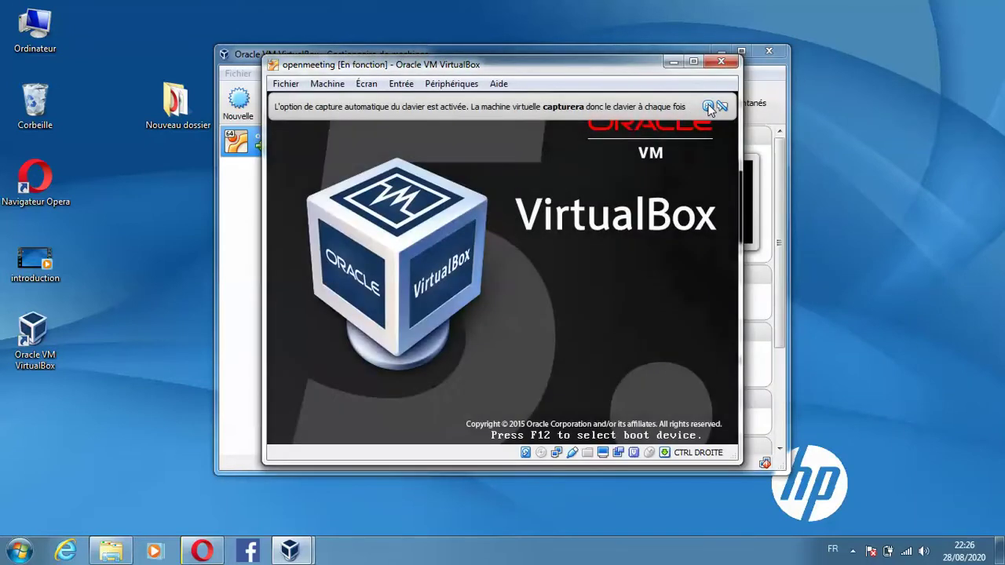
- Dismiss the keyboard capture, mouse capture and mouse integration notices in the virtual machine window
left_click(708, 107)
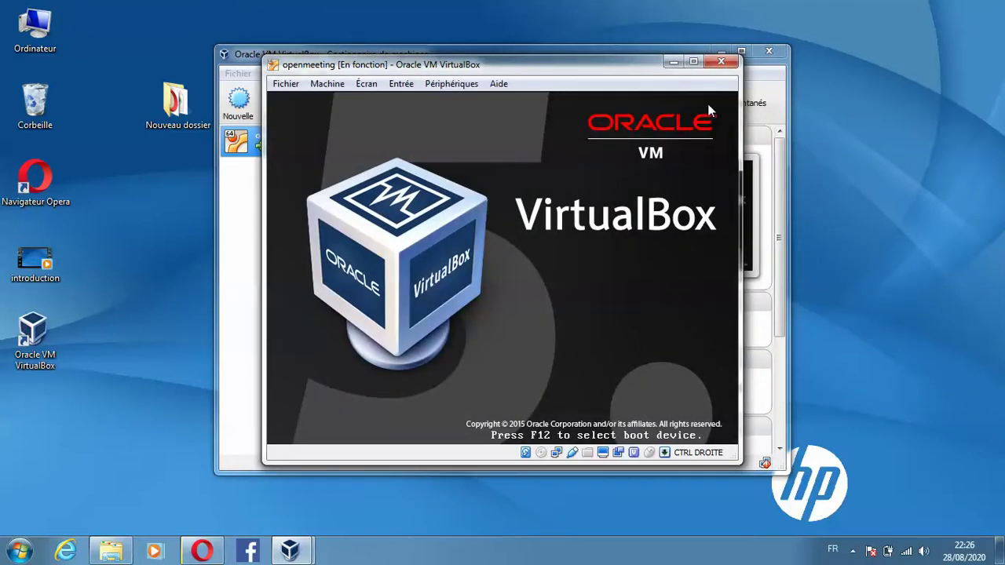
left_click(710, 110)
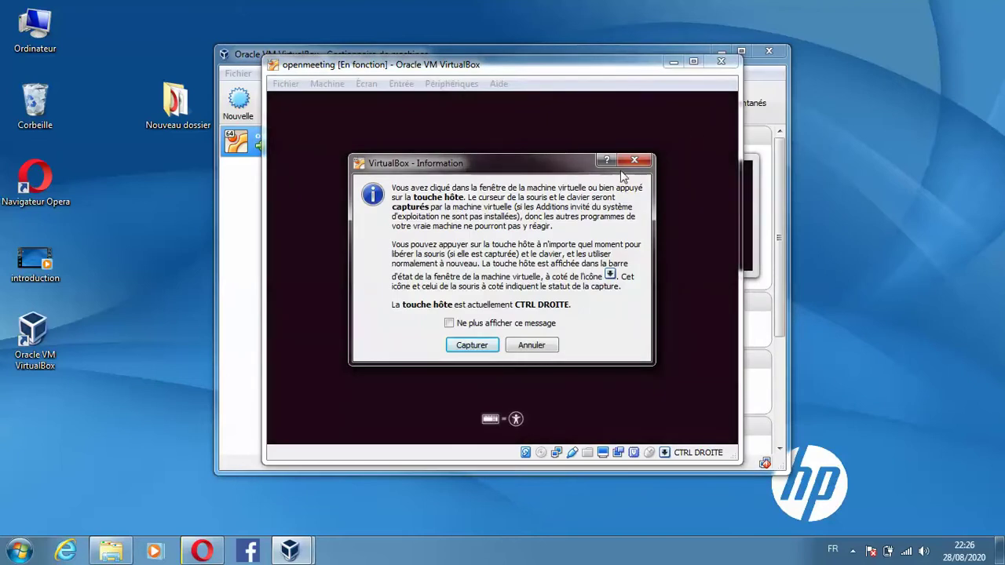
left_click(626, 164)
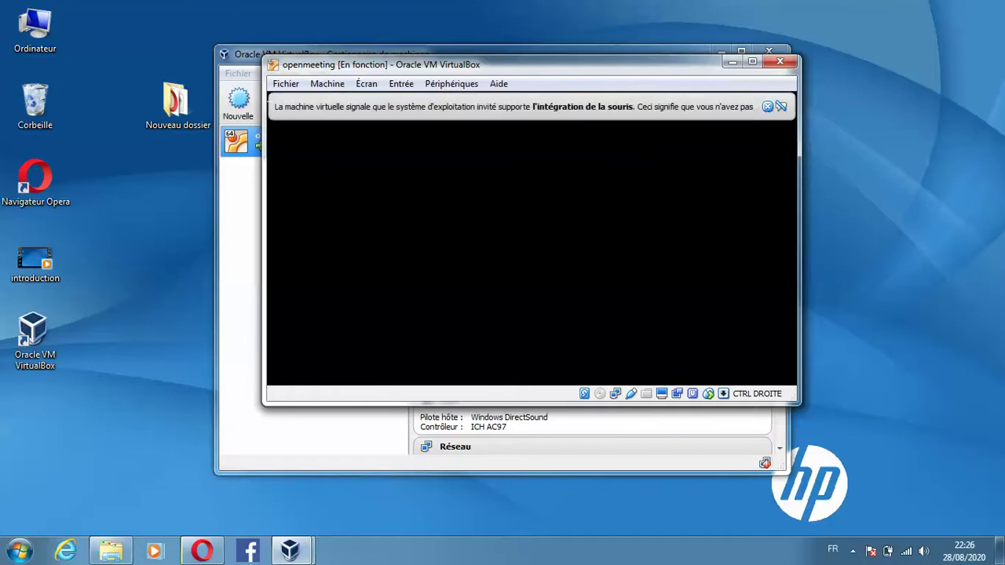
left_click(768, 106)
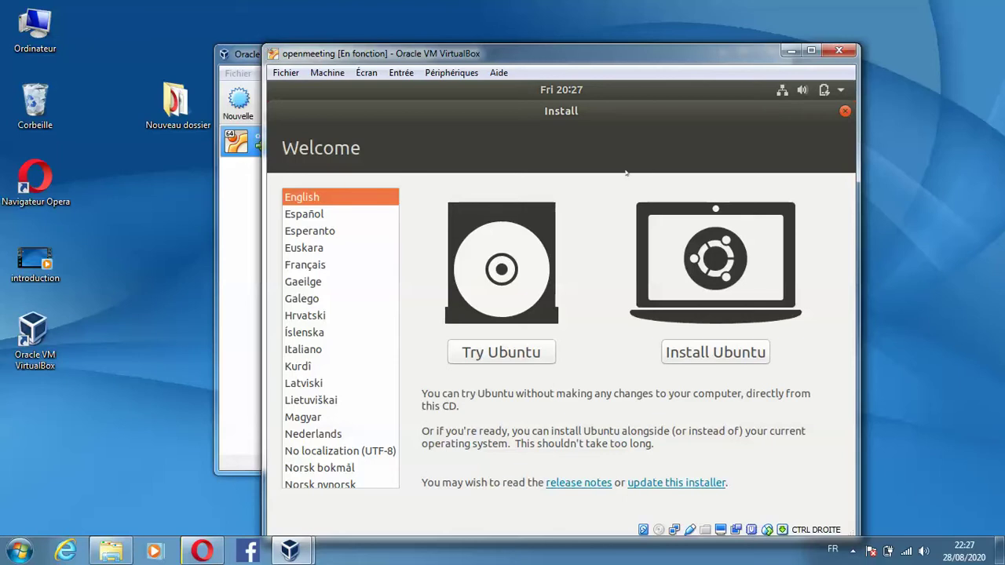
- Set the installer language to Français and begin installing Ubuntu
left_click(300, 266)
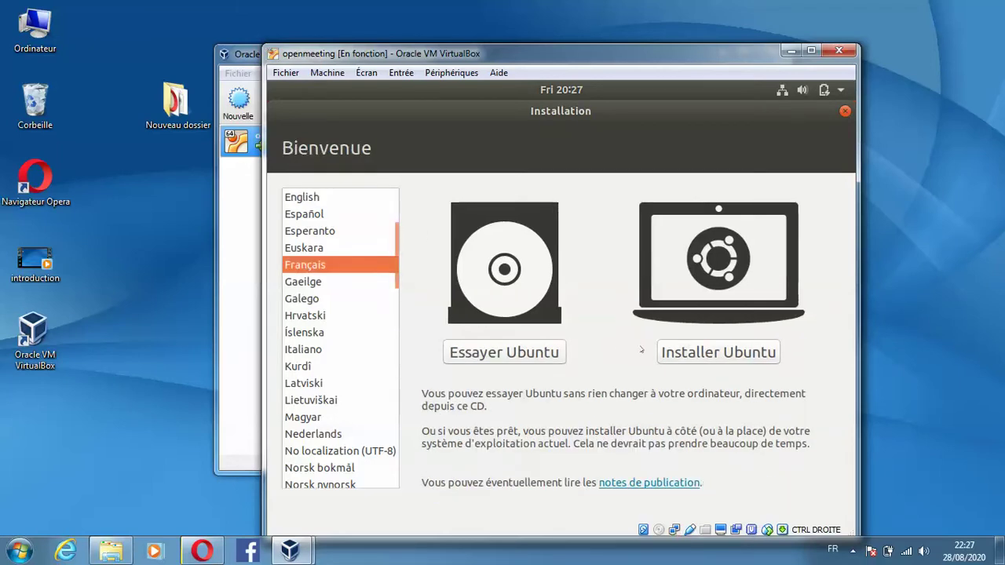
left_click(682, 348)
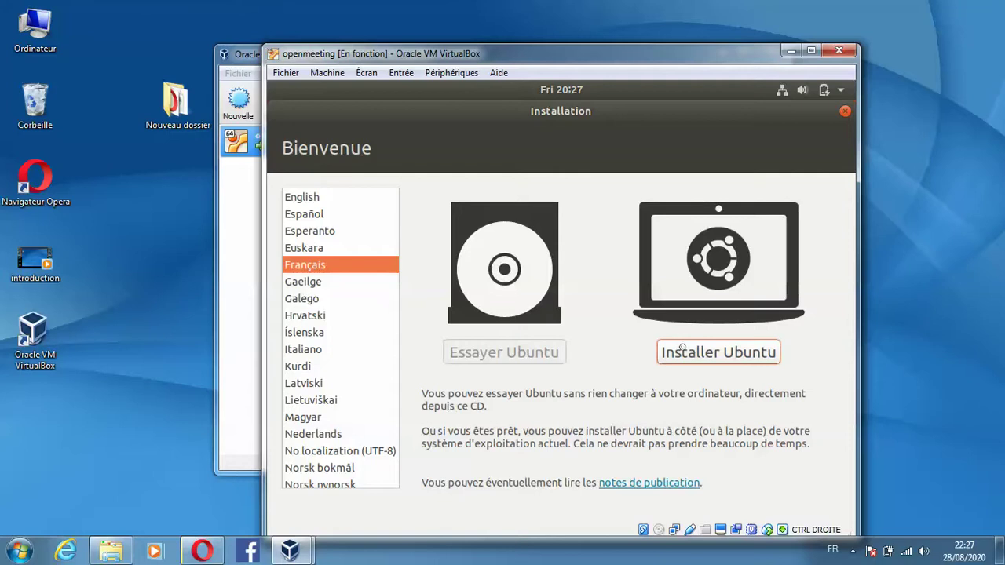
left_click(681, 350)
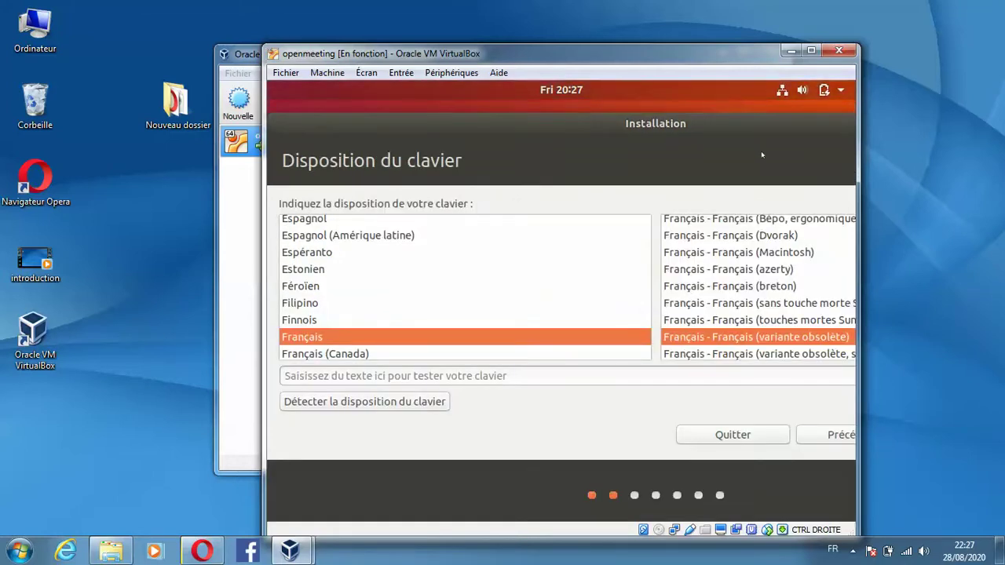
- Maximise the machine window, accept the Français (variante obsolète) keyboard layout, and continue with a normal installation without downloading updates
left_click(811, 51)
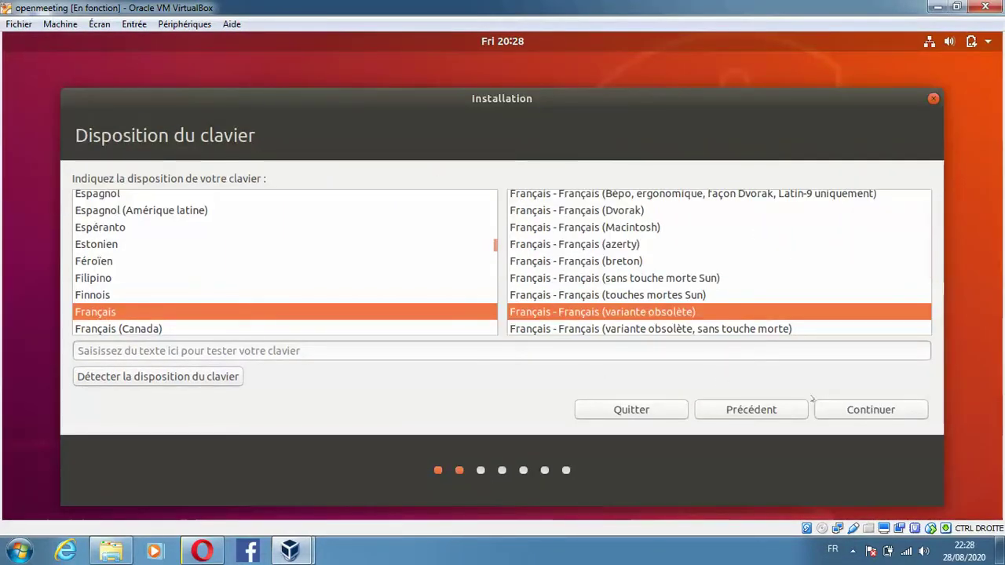
left_click(848, 415)
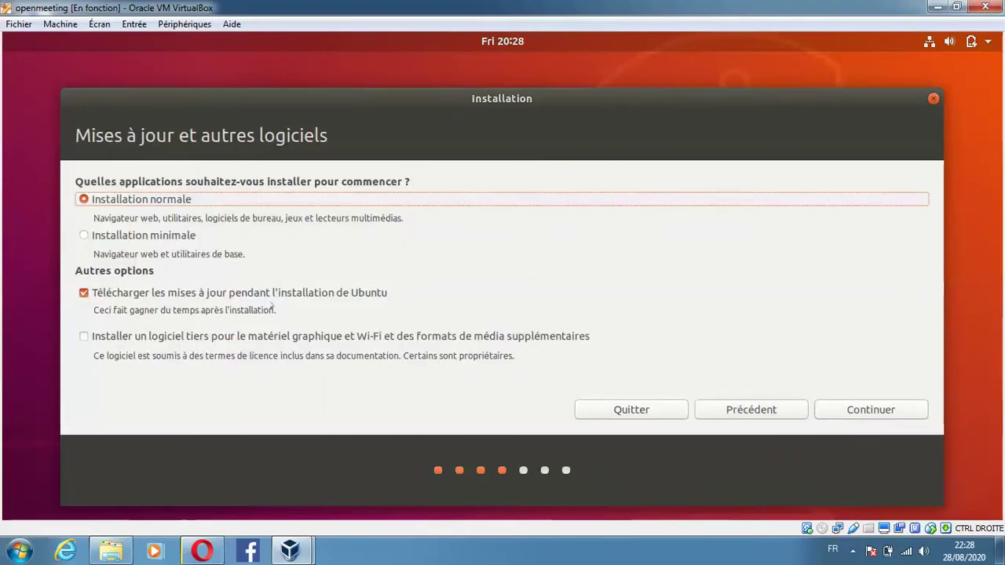
left_click(120, 297)
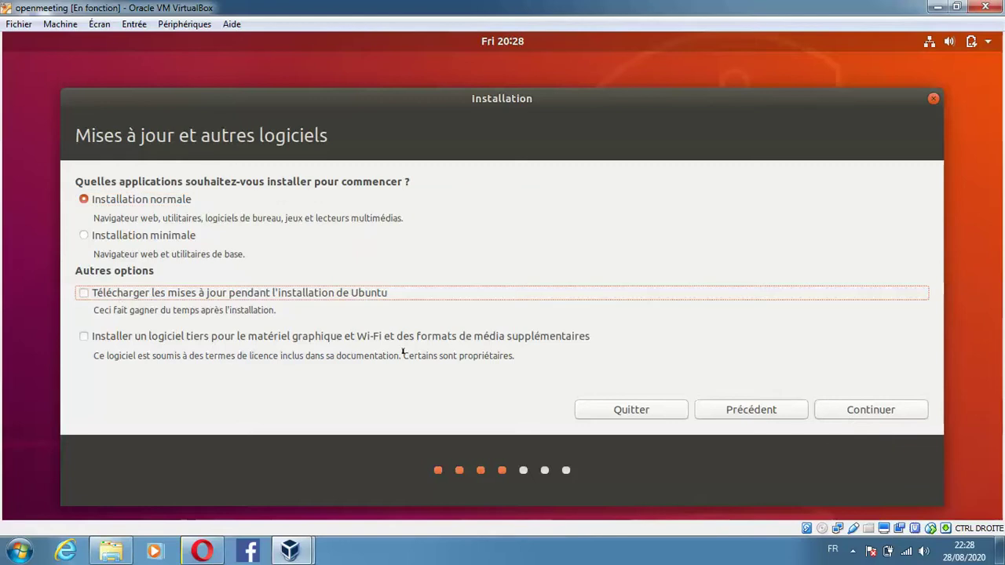
left_click(852, 405)
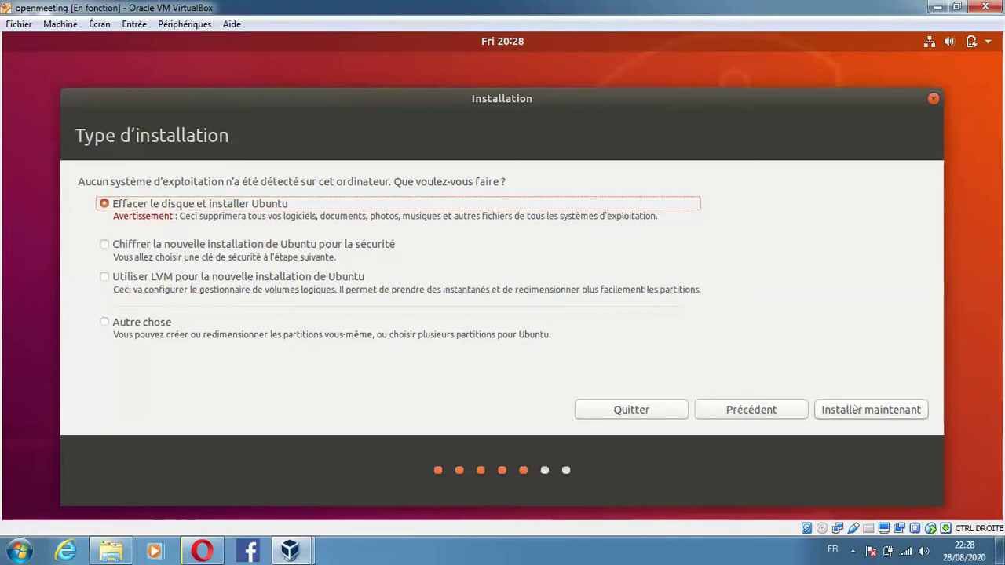
- Install Ubuntu by erasing the disk, apply the disk changes, and accept Tunis as the location
left_click(855, 409)
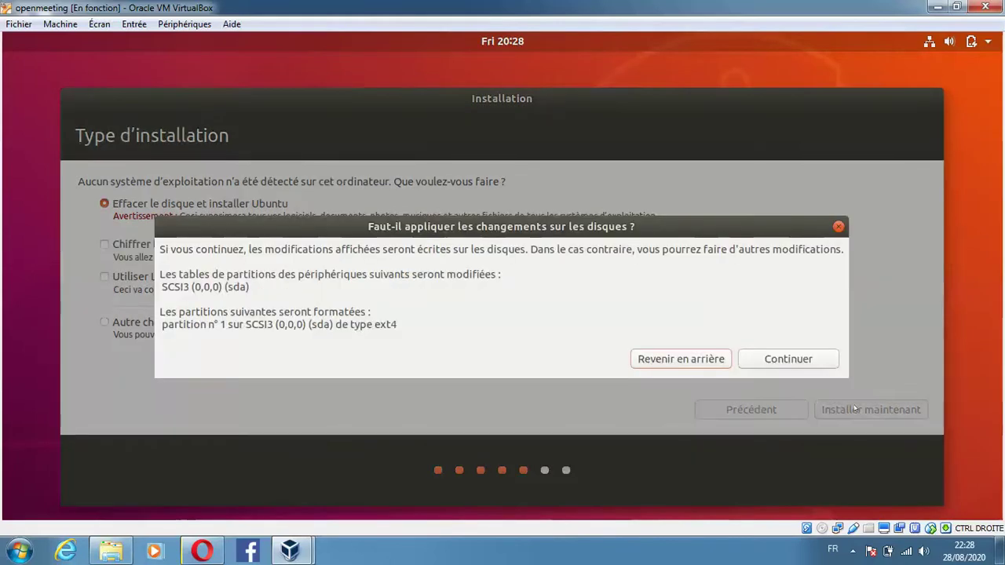
left_click(812, 352)
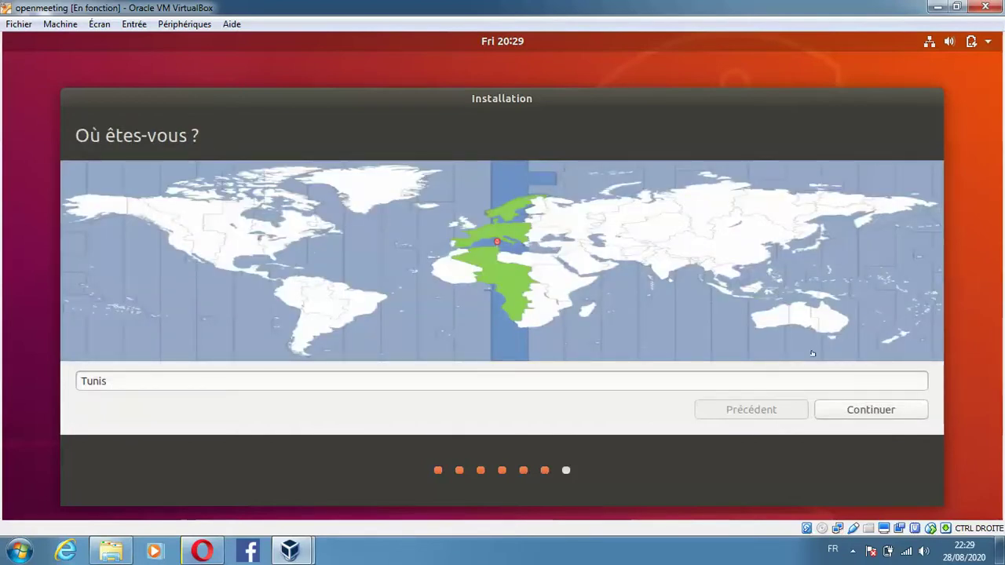
left_click(824, 403)
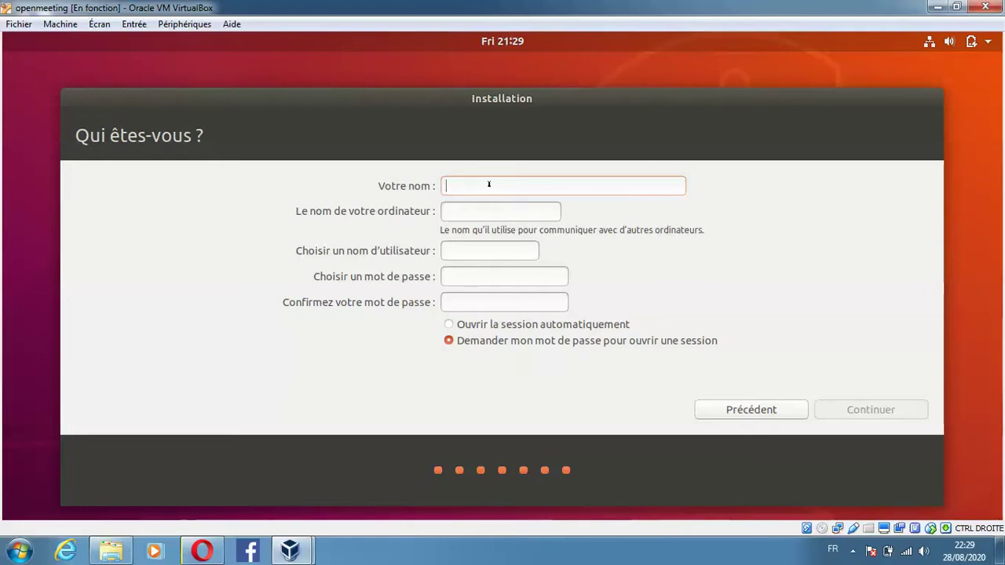
- Enter the user's first name in the account name field, correcting the mistyped letters
type("nqdhirn")
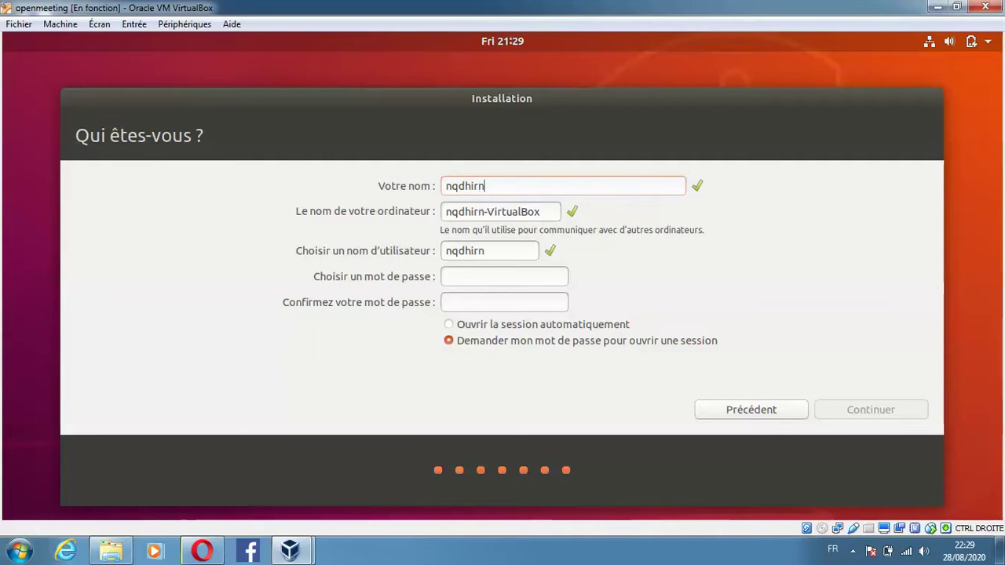
key("BackSpace")
key("BackSpace")
key("BackSpace")
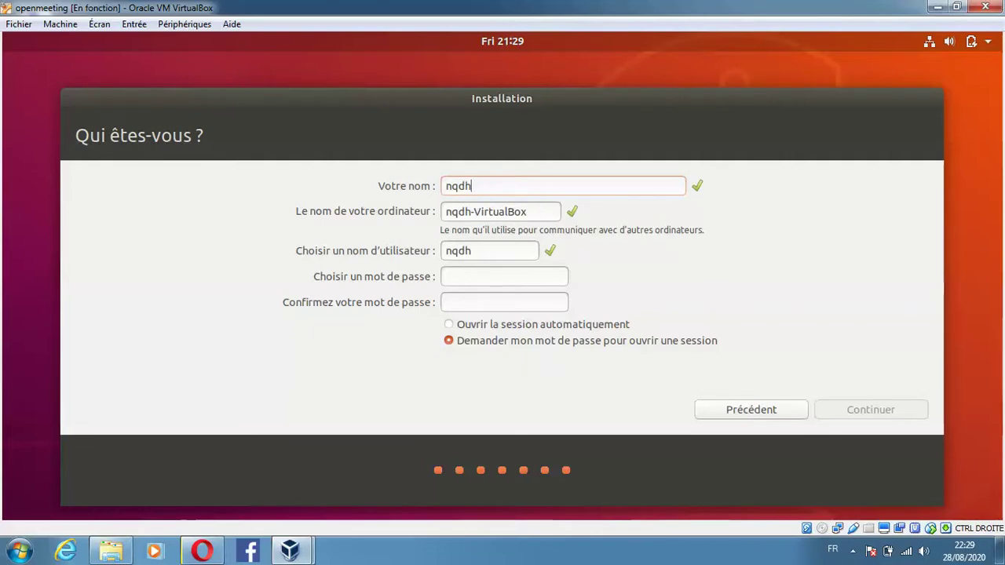
key("BackSpace")
key("BackSpace")
key("BackSpace")
key("BackSpace")
type("q")
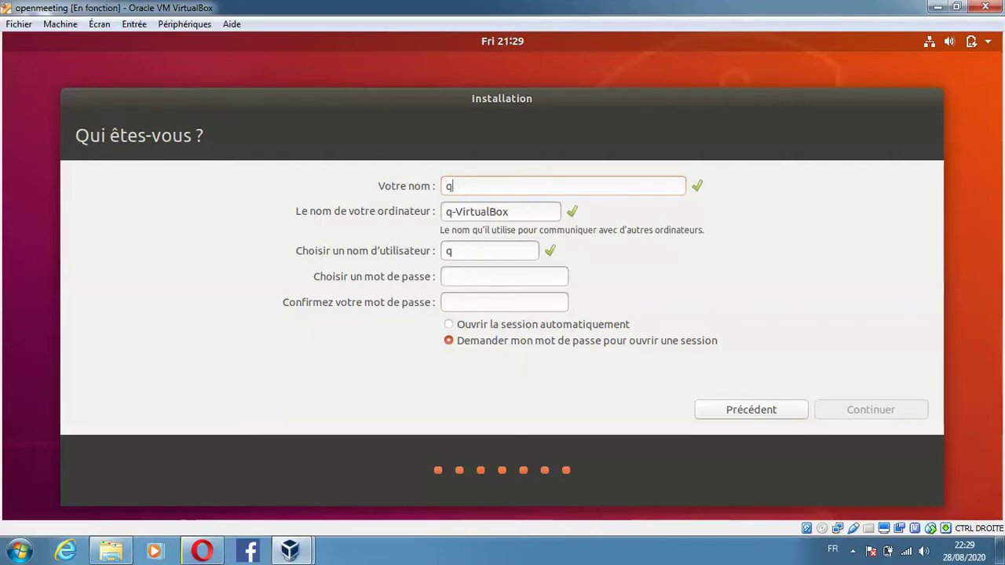
key("BackSpace")
type("nadhir")
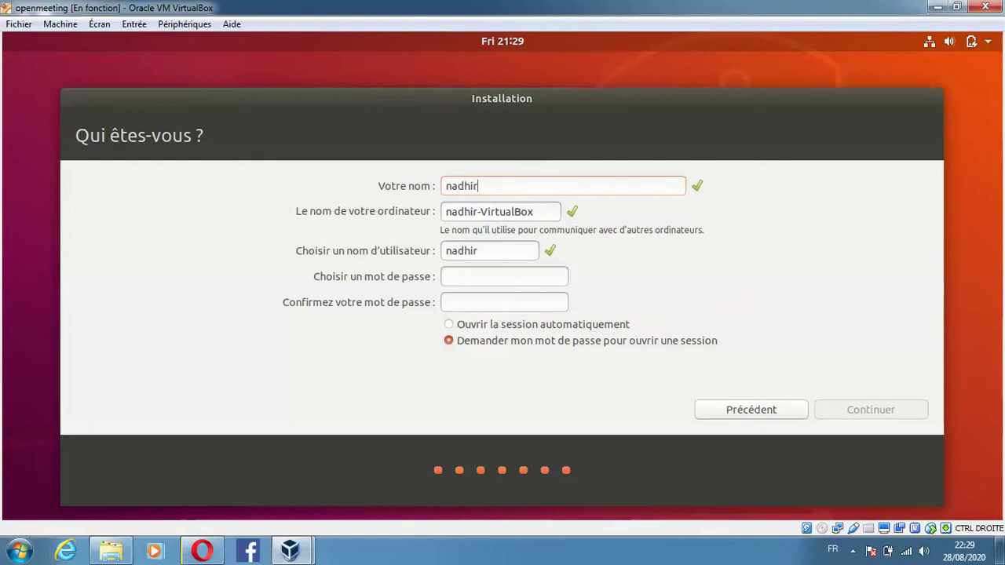
- Set the computer name to openmeetings
triple_click(513, 212)
type("ope")
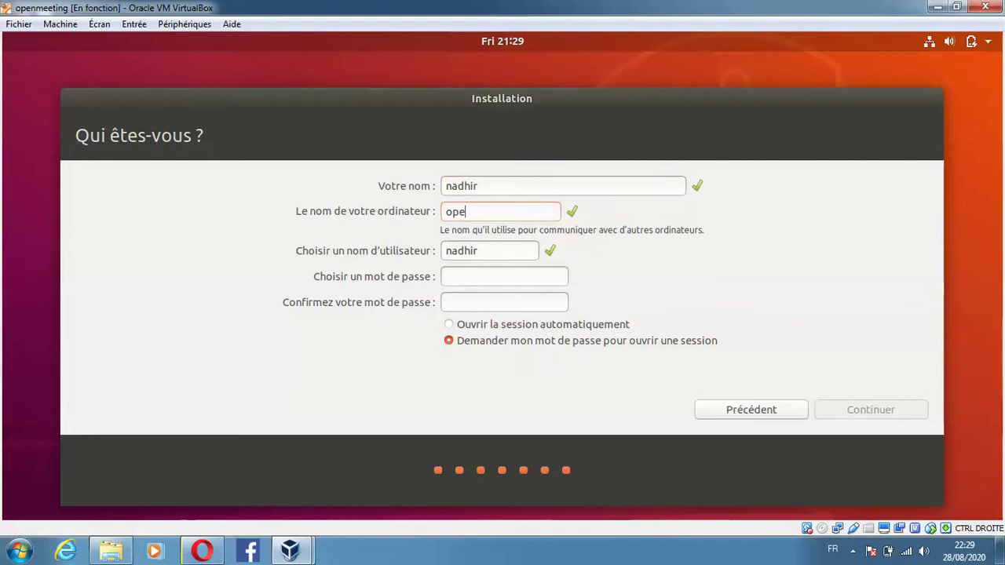
type("n;etting")
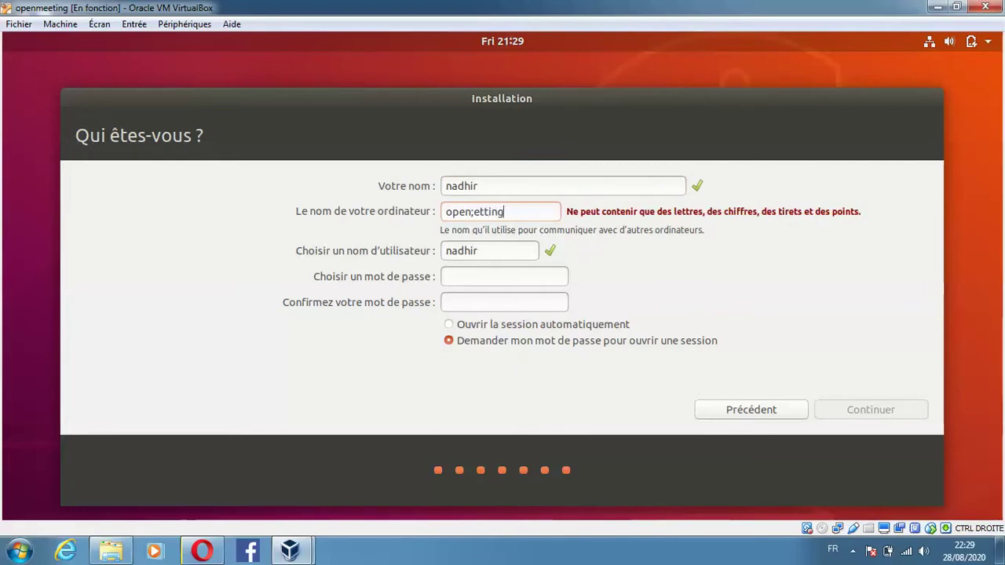
key("BackSpace")
key("BackSpace")
key("BackSpace")
key("BackSpace")
key("BackSpace")
key("BackSpace")
key("BackSpace")
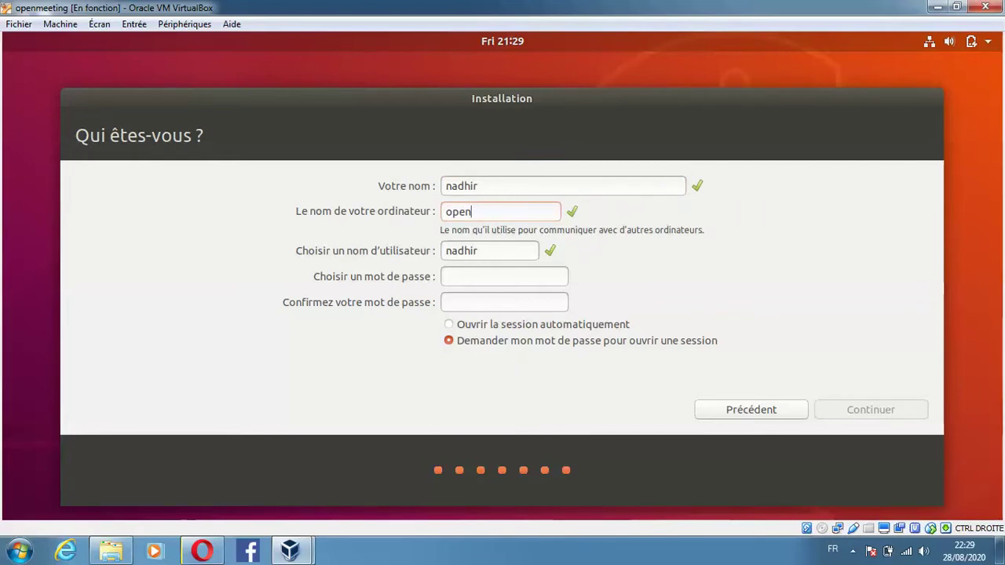
type("meetings")
- Enter the account password and repeat it in the confirmation field
left_click(497, 269)
type("n")
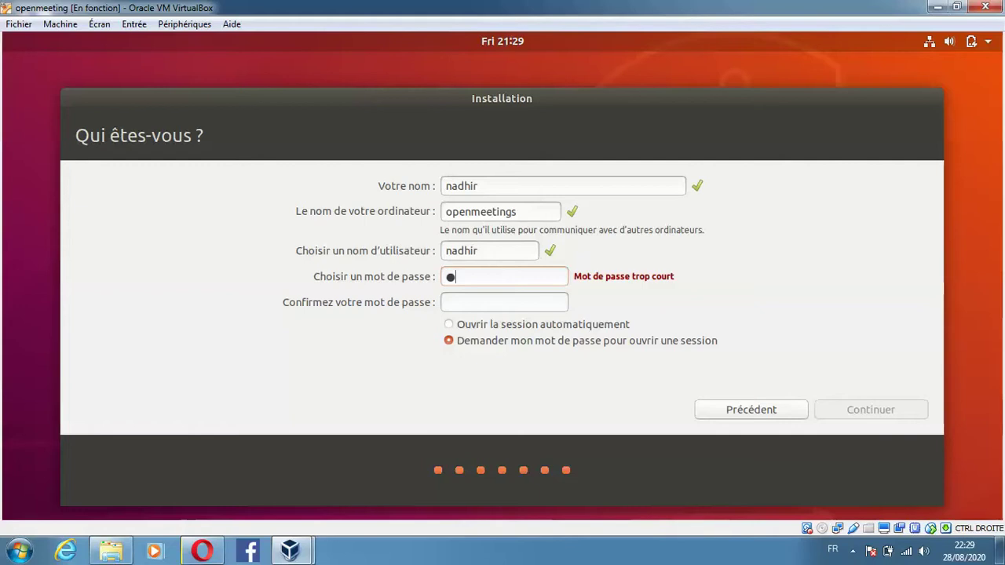
left_click(505, 299)
type("n")
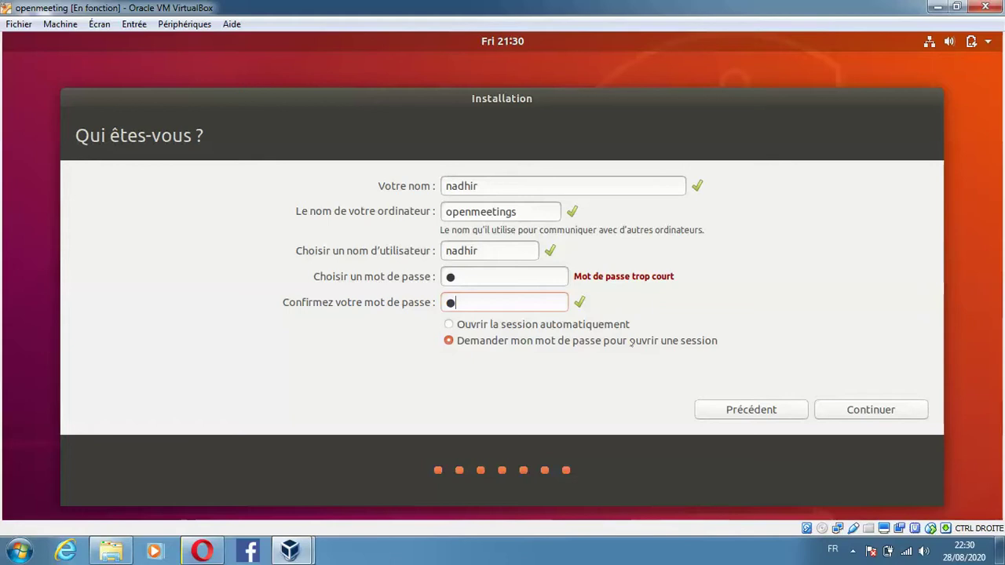
left_click(853, 550)
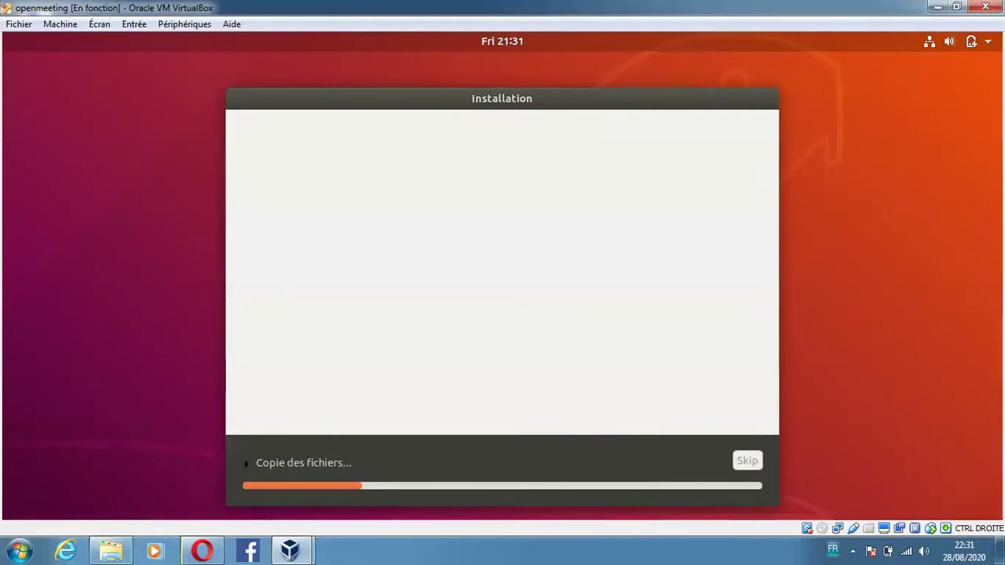
left_click(853, 552)
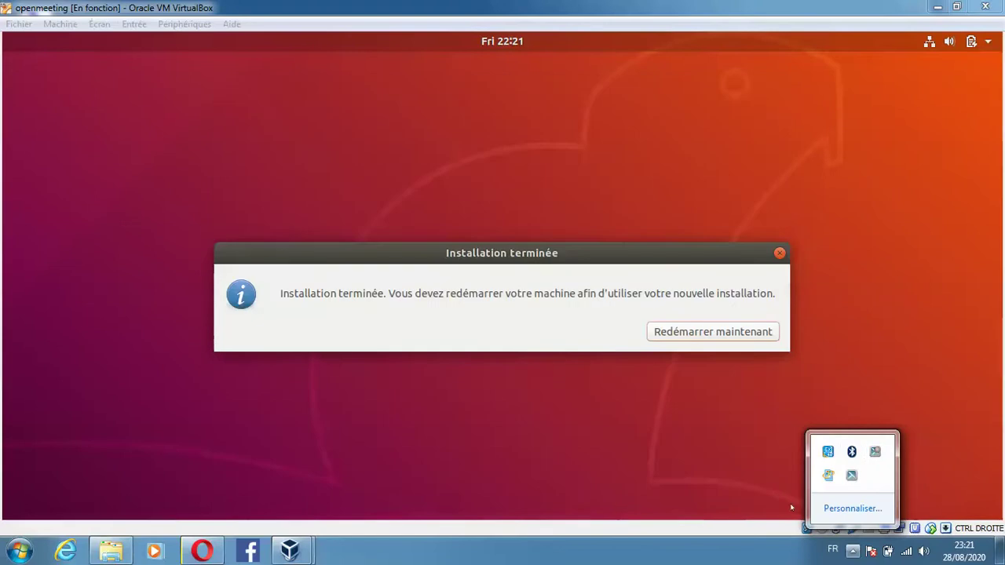
left_click(792, 507)
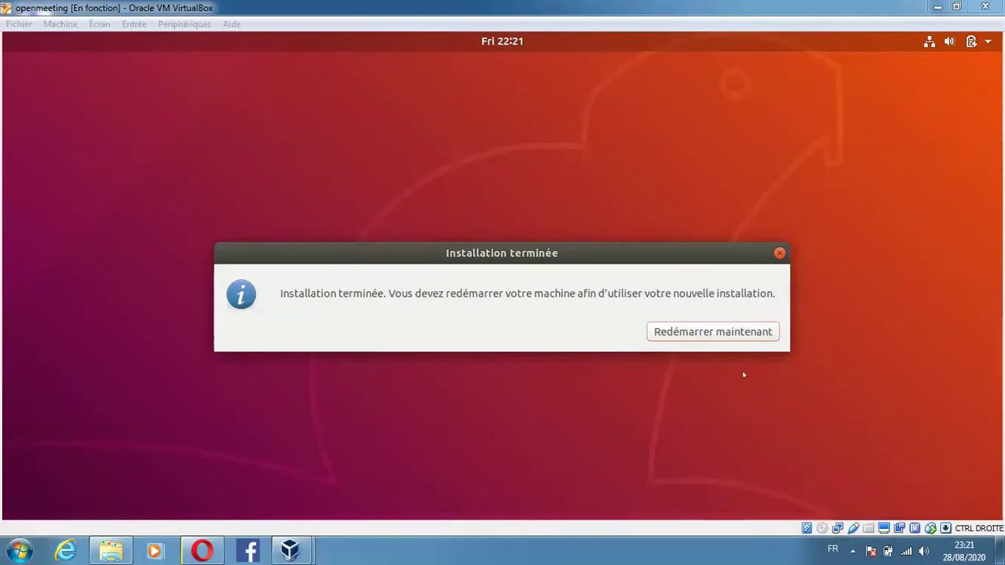
- Restart the virtual machine after the finished installation and continue past the request to remove the installation medium
left_click(725, 330)
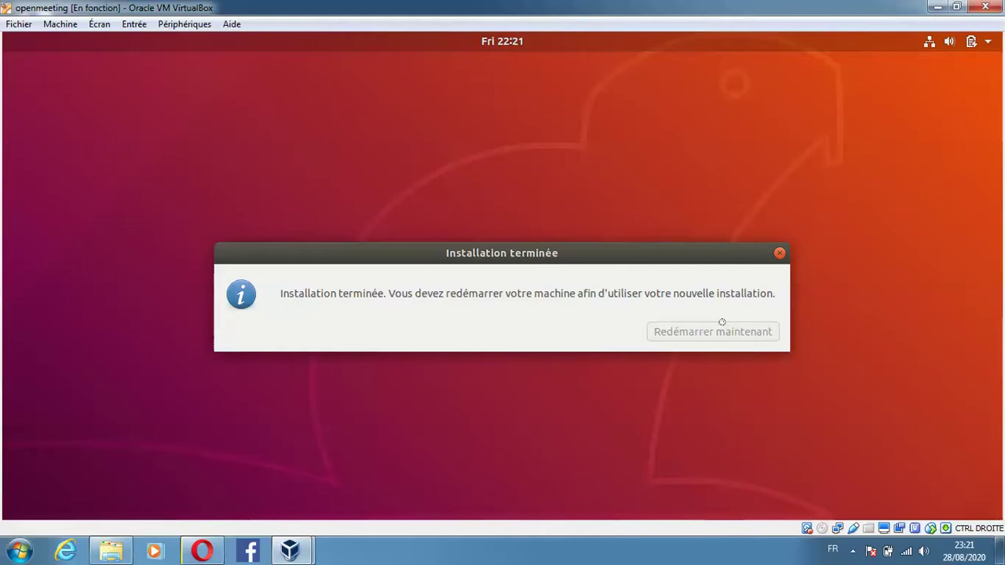
mouse_move(839, 537)
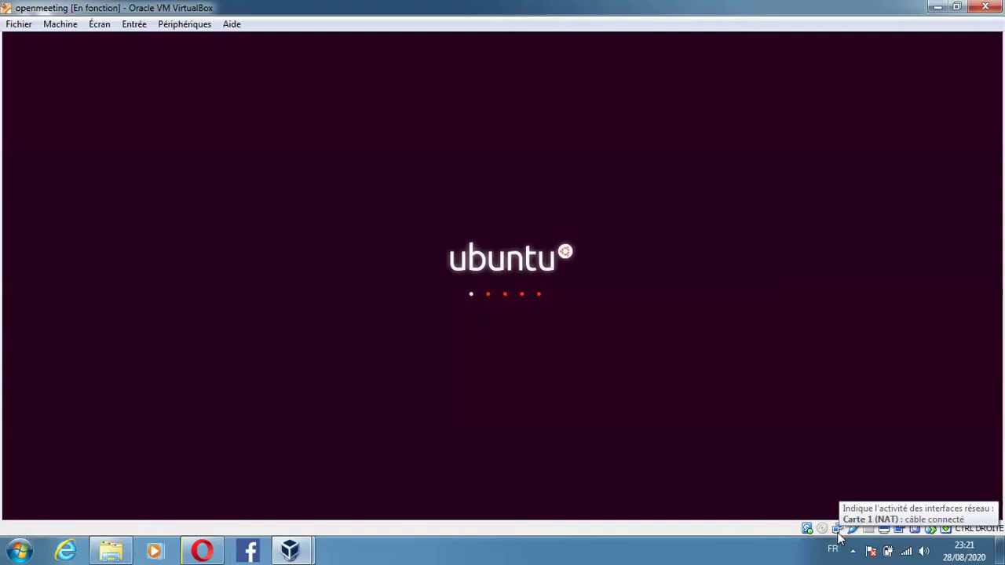
left_click(853, 551)
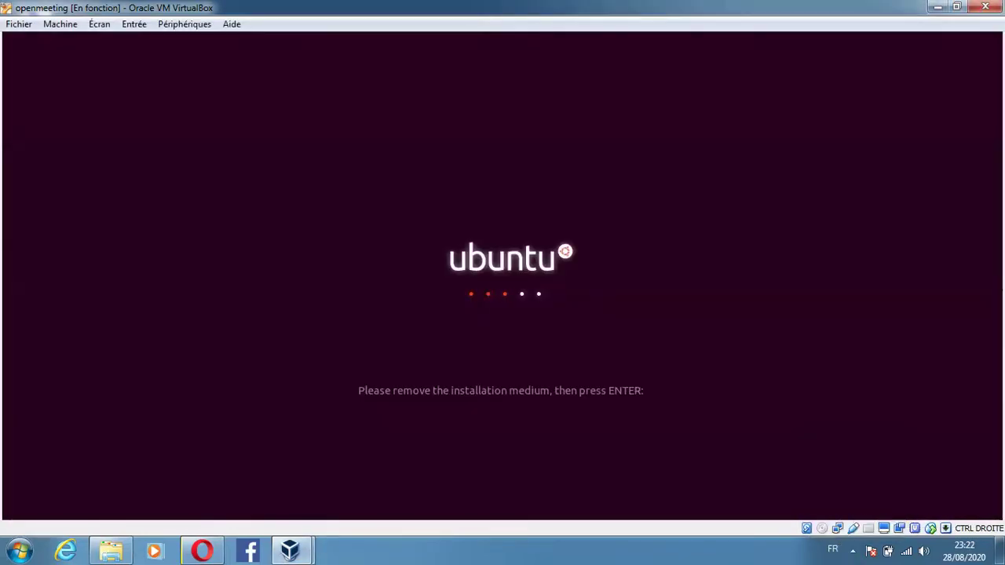
key("Return")
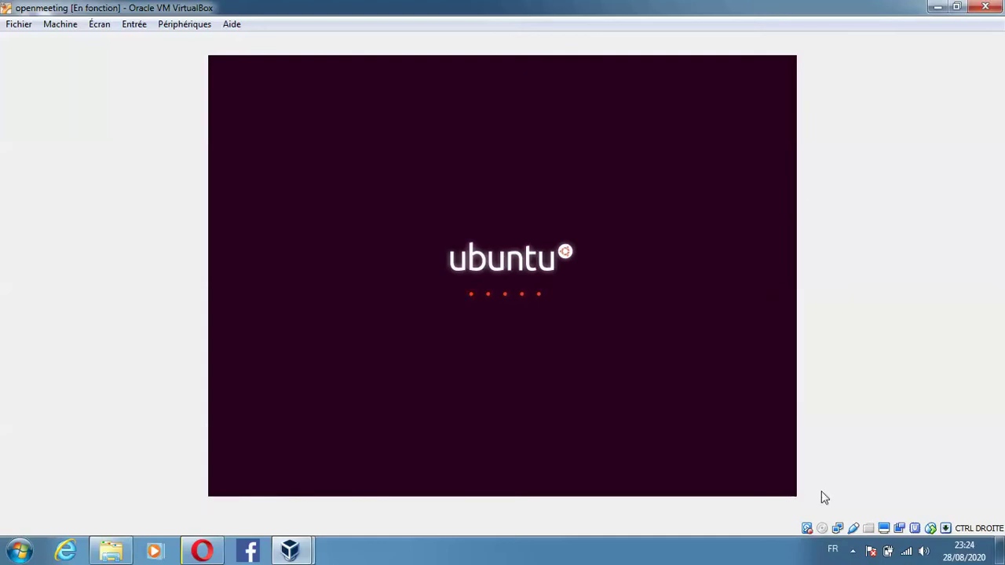
left_click(854, 550)
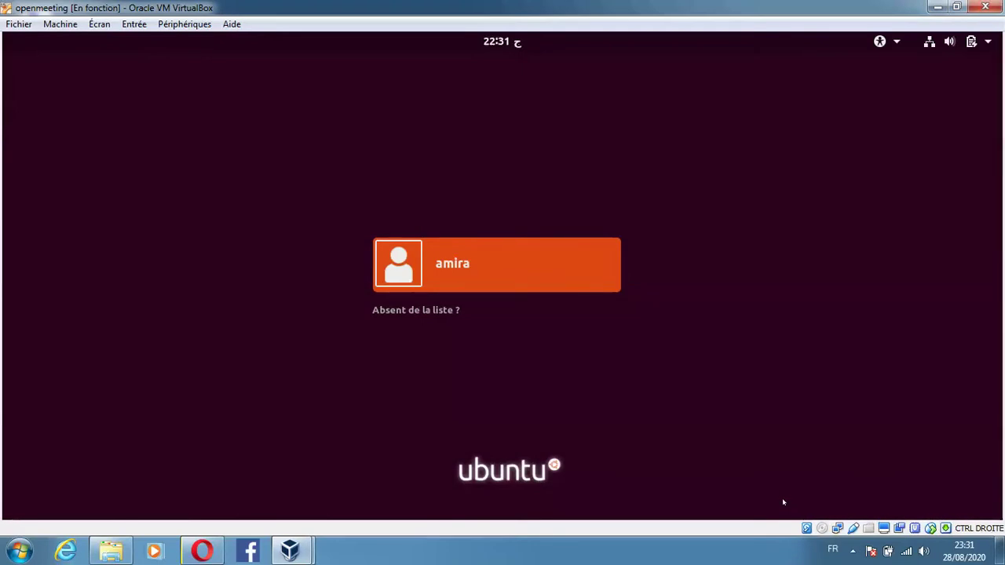
- Log in to the newly created Ubuntu account by entering the account password
key("Return")
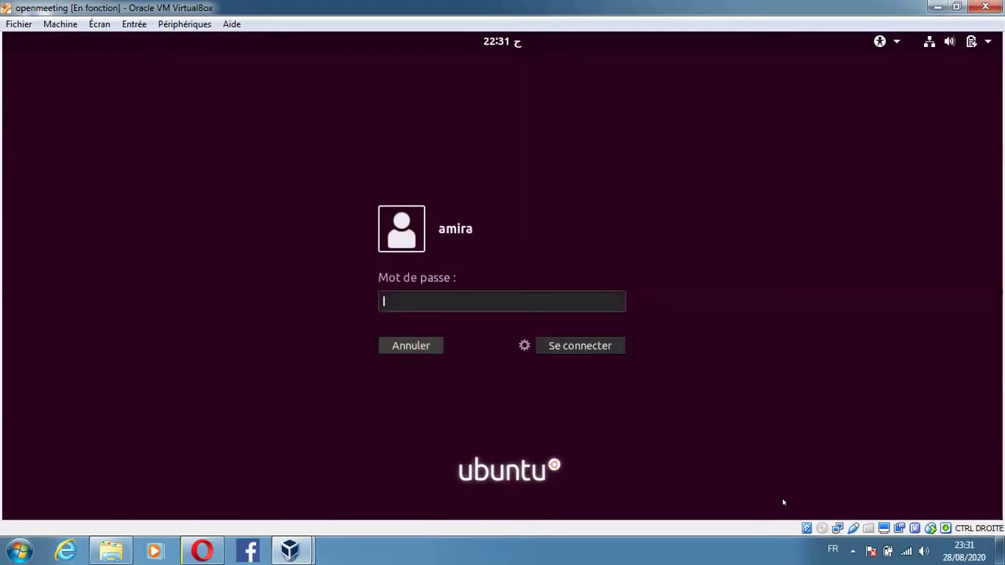
type("a")
key("Return")
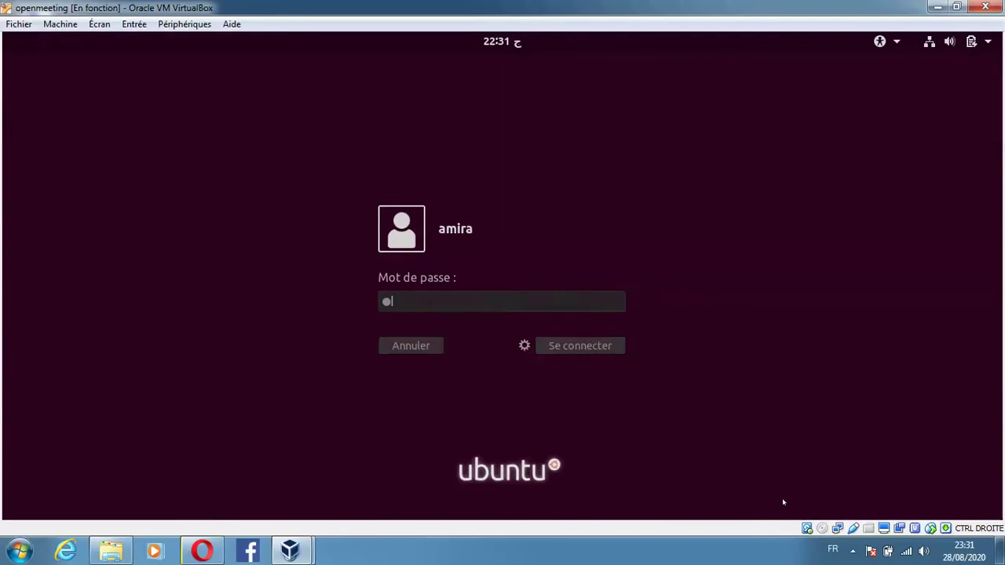